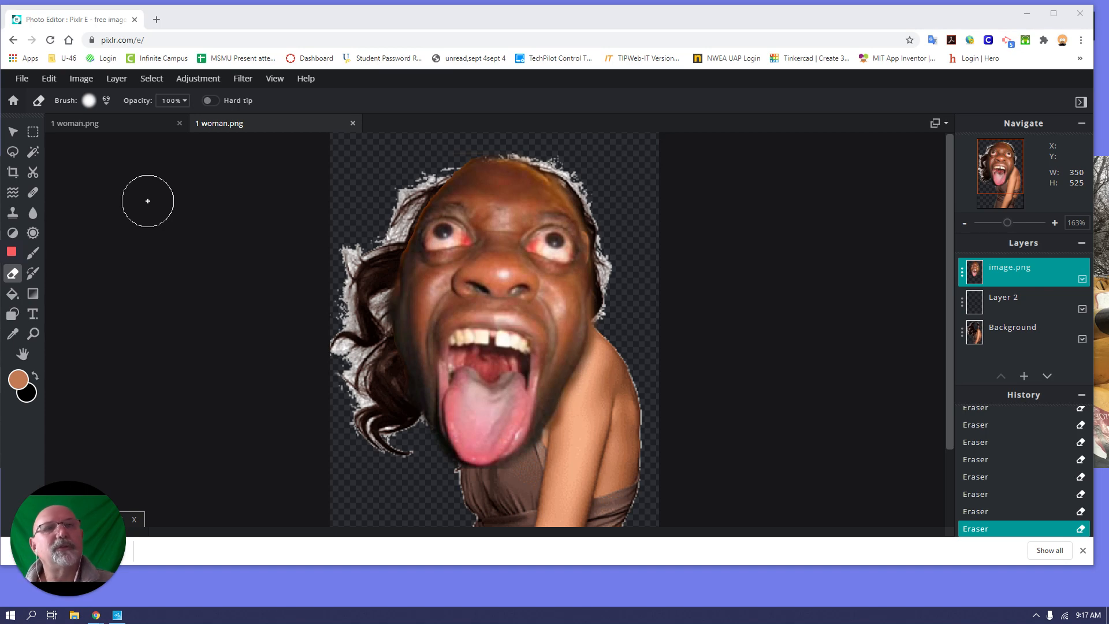
# - Shrink the cut-out face layer and move it off the woman's head to the upper-left edge of the canvas
pyautogui.click(12, 133)
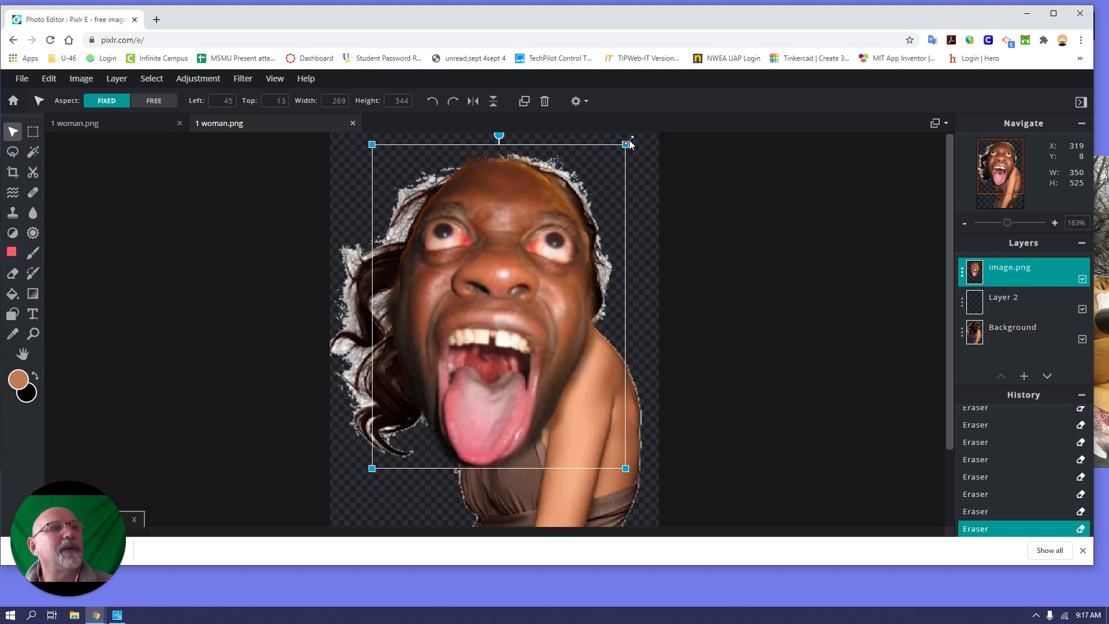
pyautogui.moveTo(626, 145); pyautogui.dragTo(503, 253)
pyautogui.moveTo(445, 370); pyautogui.dragTo(340, 185)
# - Scale the woman's Background layer to 343 × 656 and place it at left 7, top 12
pyautogui.click(550, 200)
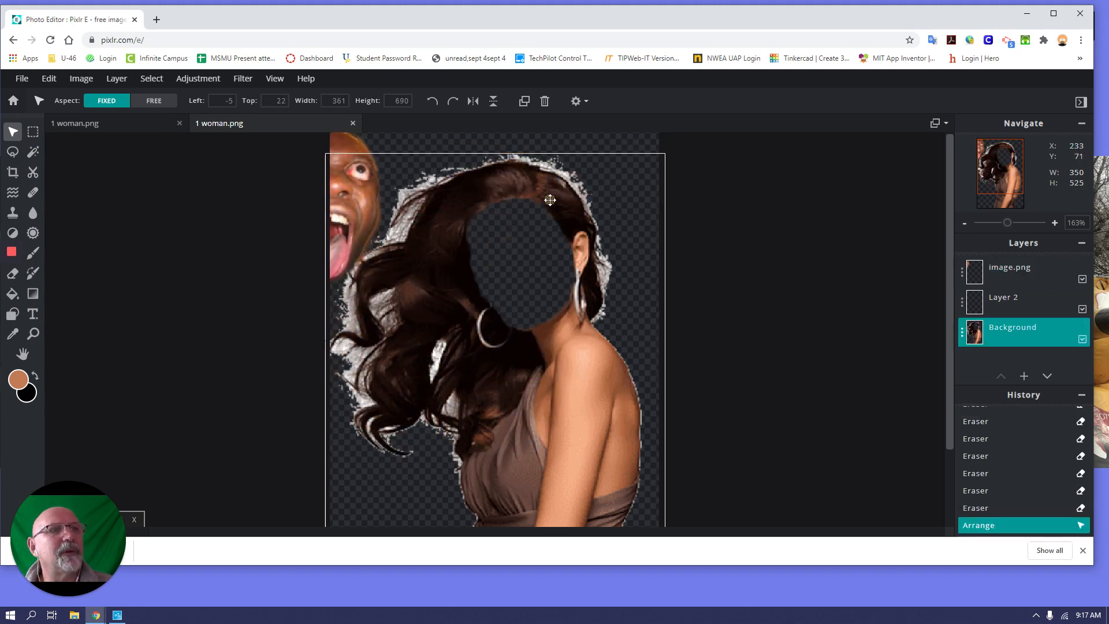
pyautogui.moveTo(665, 154); pyautogui.dragTo(614, 250)
pyautogui.moveTo(397, 405); pyautogui.dragTo(453, 284)
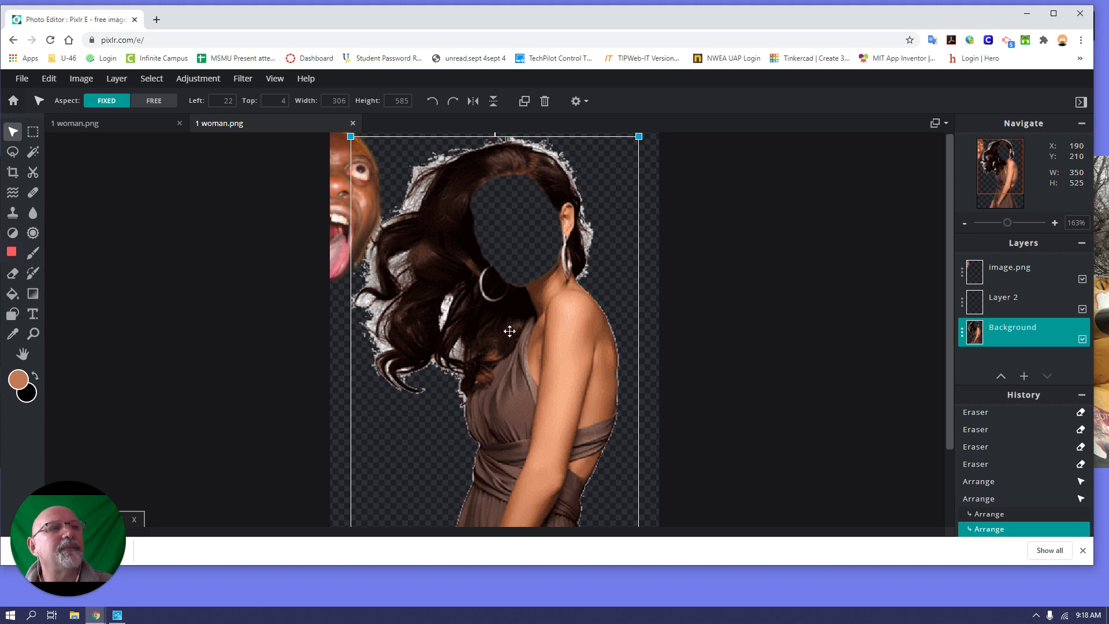
pyautogui.moveTo(511, 329); pyautogui.dragTo(502, 420)
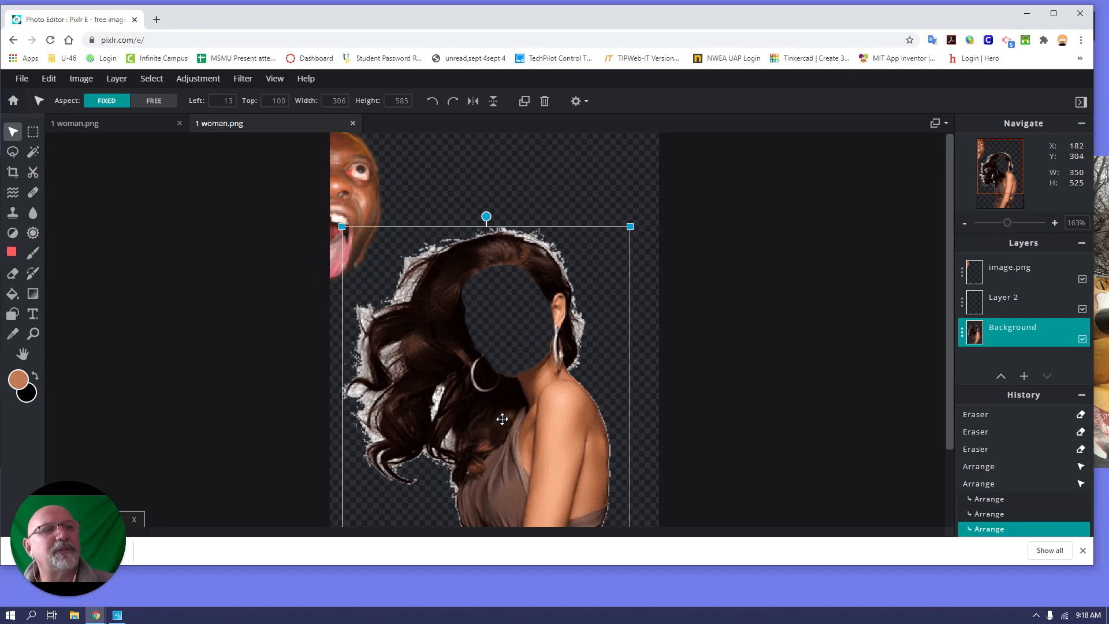
pyautogui.moveTo(634, 225); pyautogui.dragTo(668, 114)
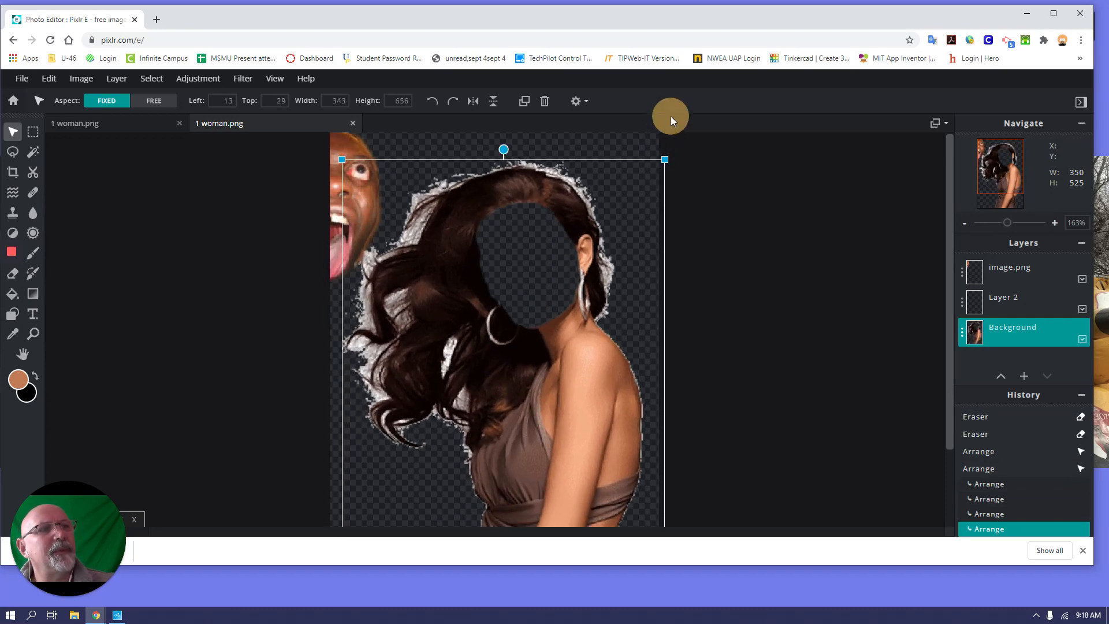
pyautogui.moveTo(565, 267)
pyautogui.mouseDown()
pyautogui.moveTo(555, 214)
pyautogui.moveTo(557, 254)
pyautogui.mouseUp()
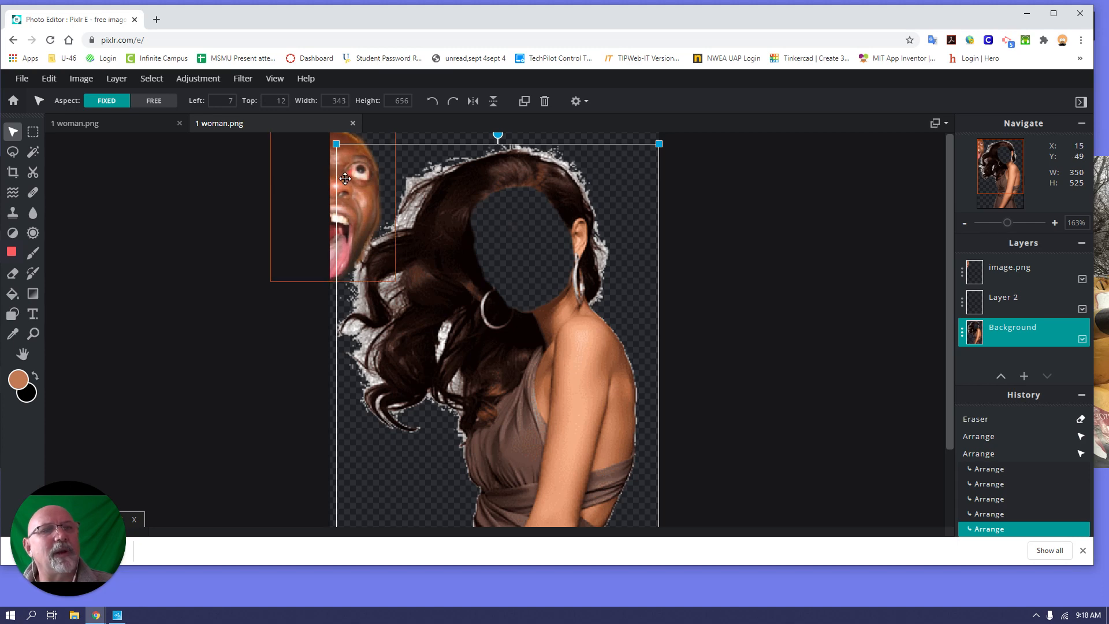
# - Enlarge the face layer to 227 × 290 and place it over the woman's hair and neck at left 37, top 82
pyautogui.moveTo(345, 178); pyautogui.dragTo(394, 191)
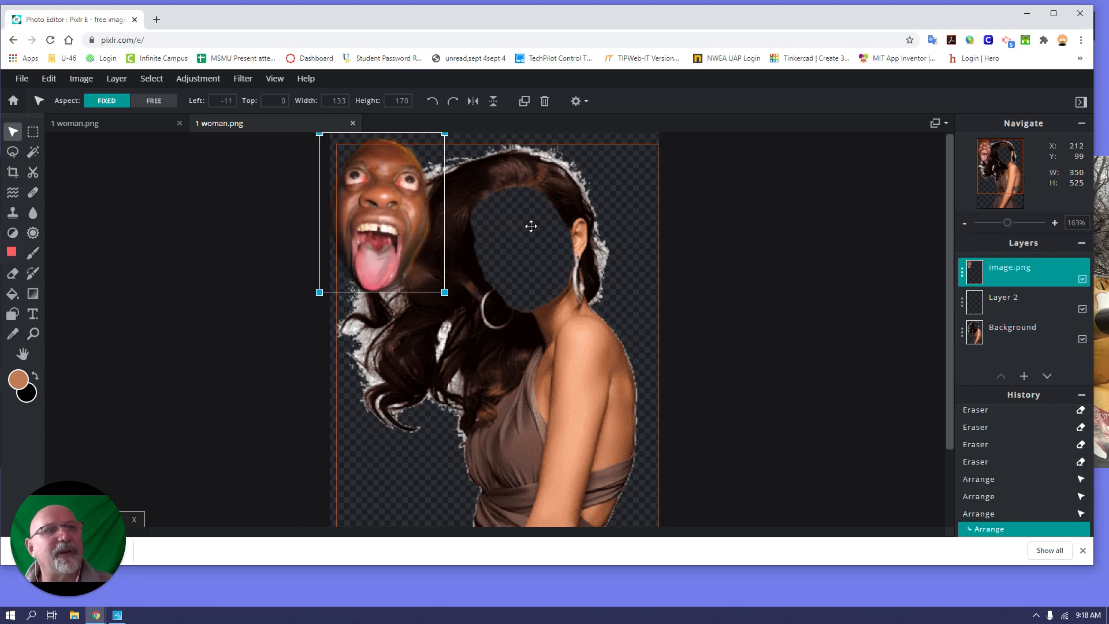
pyautogui.moveTo(444, 138); pyautogui.dragTo(576, 167)
pyautogui.moveTo(484, 210); pyautogui.dragTo(487, 331)
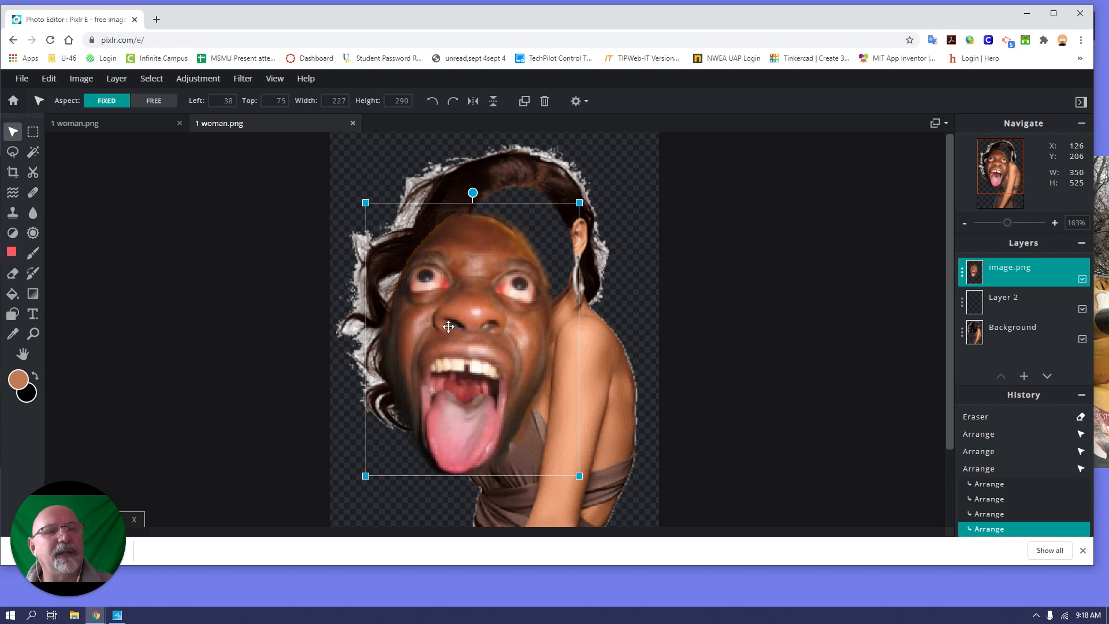
pyautogui.moveTo(463, 319)
pyautogui.mouseDown()
pyautogui.moveTo(530, 241)
pyautogui.moveTo(523, 173)
pyautogui.moveTo(462, 301)
pyautogui.moveTo(462, 326)
pyautogui.mouseUp()
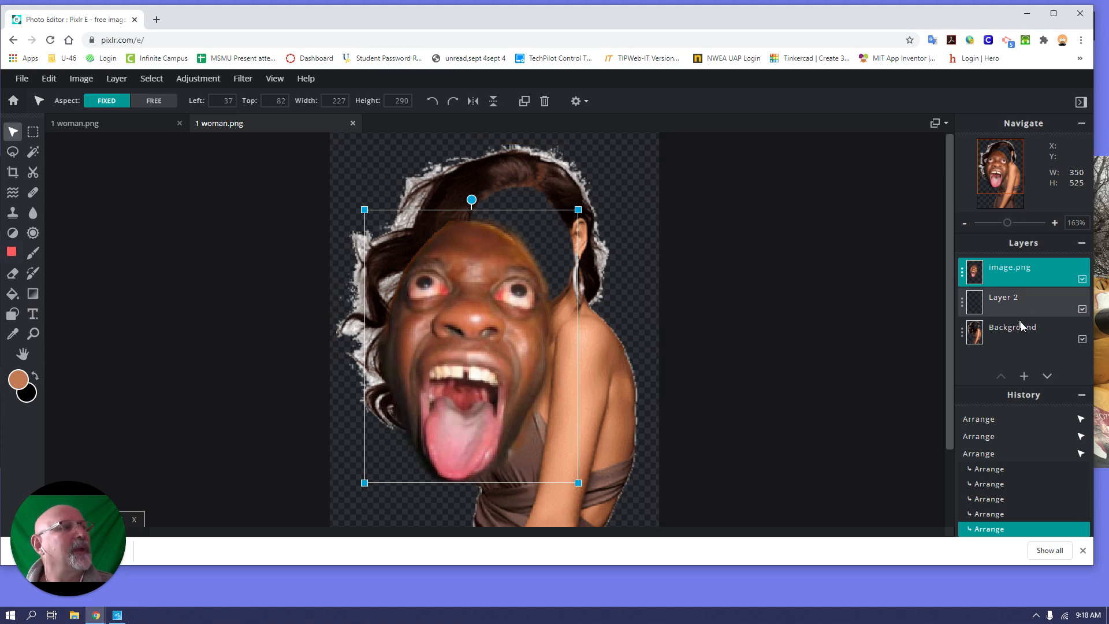
# - Move the face layer around the woman's figure, leaving it over her hair at left 5, top 0
pyautogui.click(617, 257)
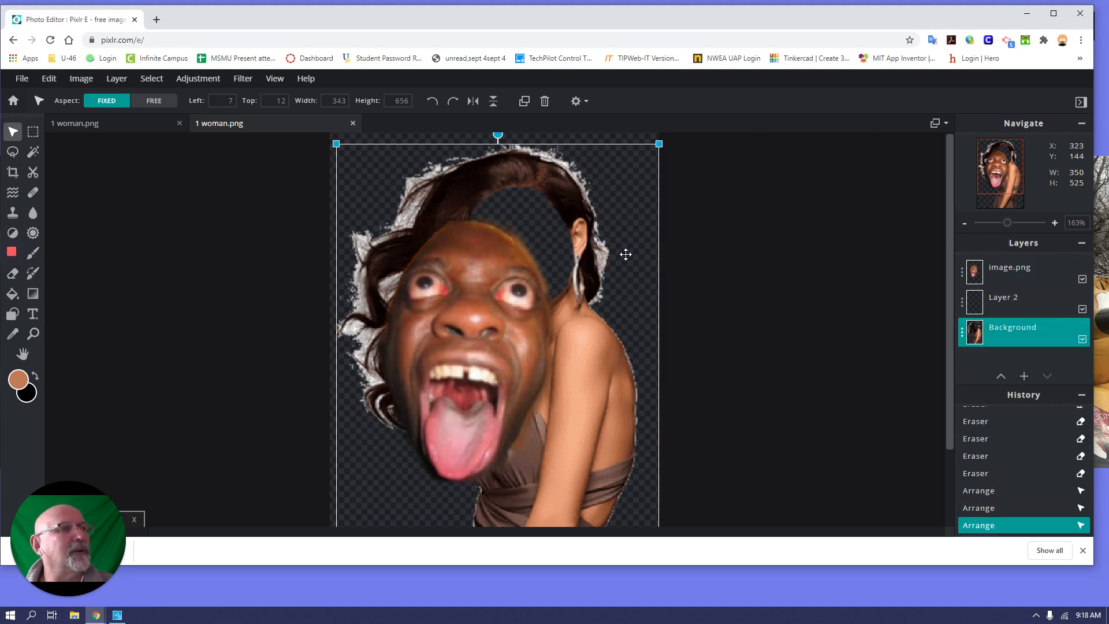
pyautogui.moveTo(507, 325); pyautogui.dragTo(383, 327)
pyautogui.click(575, 293)
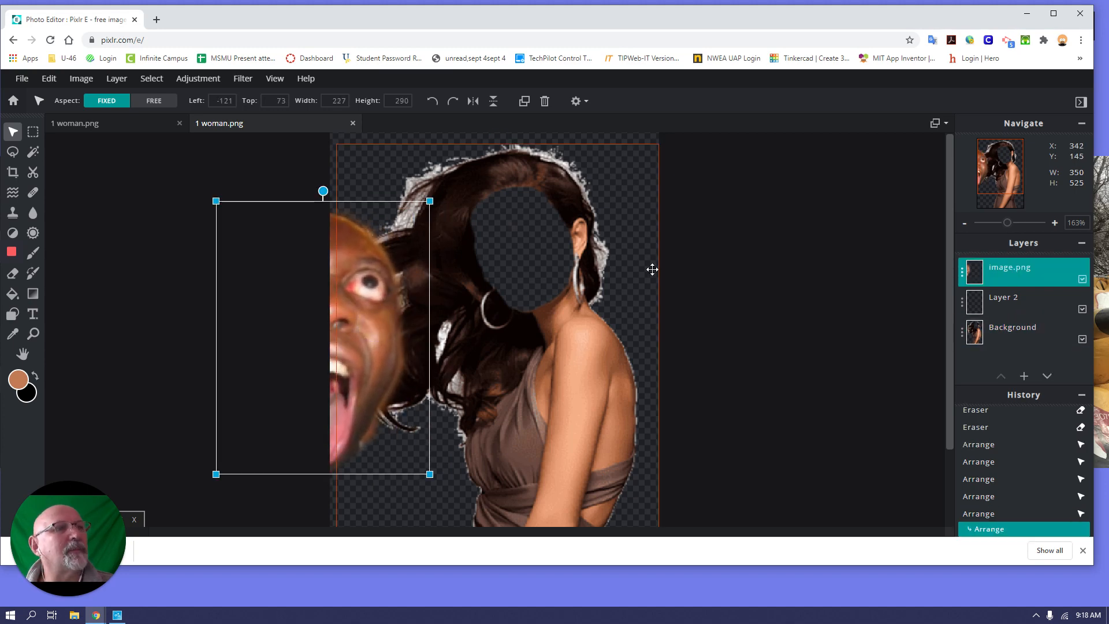
pyautogui.moveTo(398, 306); pyautogui.dragTo(472, 273)
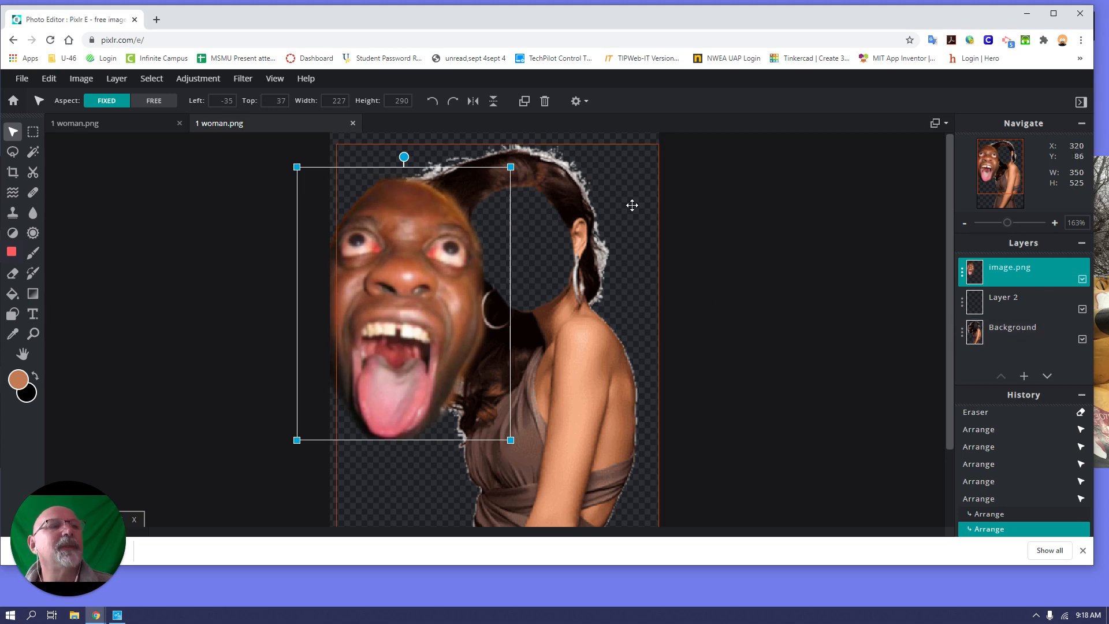
pyautogui.moveTo(405, 281); pyautogui.dragTo(505, 401)
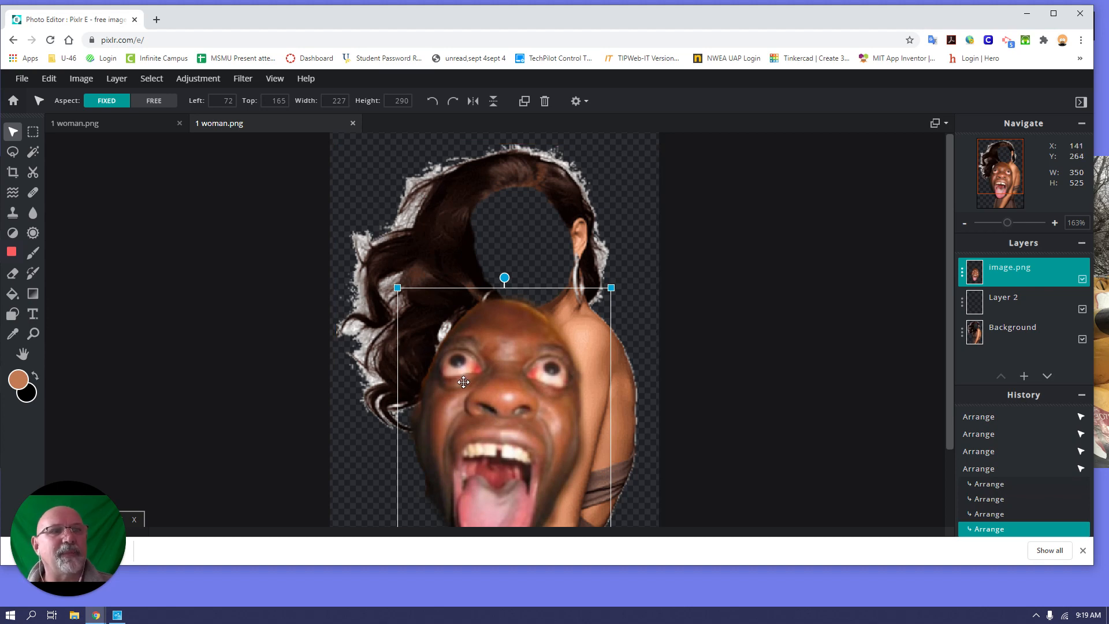
pyautogui.moveTo(495, 419); pyautogui.dragTo(434, 263)
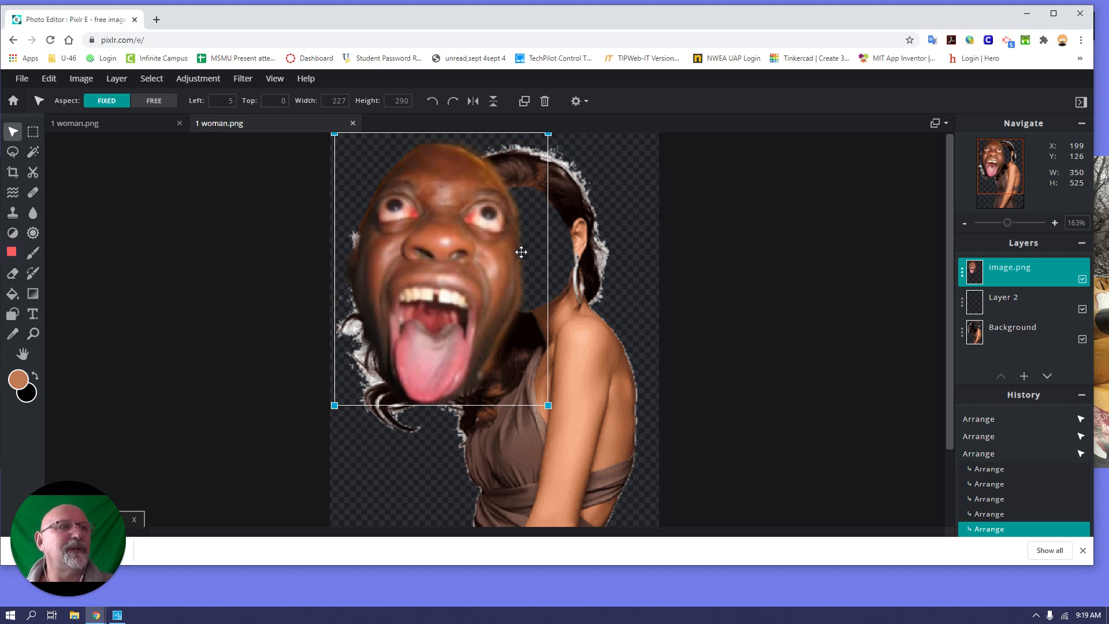
# - Shrink the face layer to 160 × 204 and fit it over the woman's face opening at left 126, top 26
pyautogui.moveTo(460, 262); pyautogui.dragTo(530, 263)
pyautogui.moveTo(618, 406); pyautogui.dragTo(552, 322)
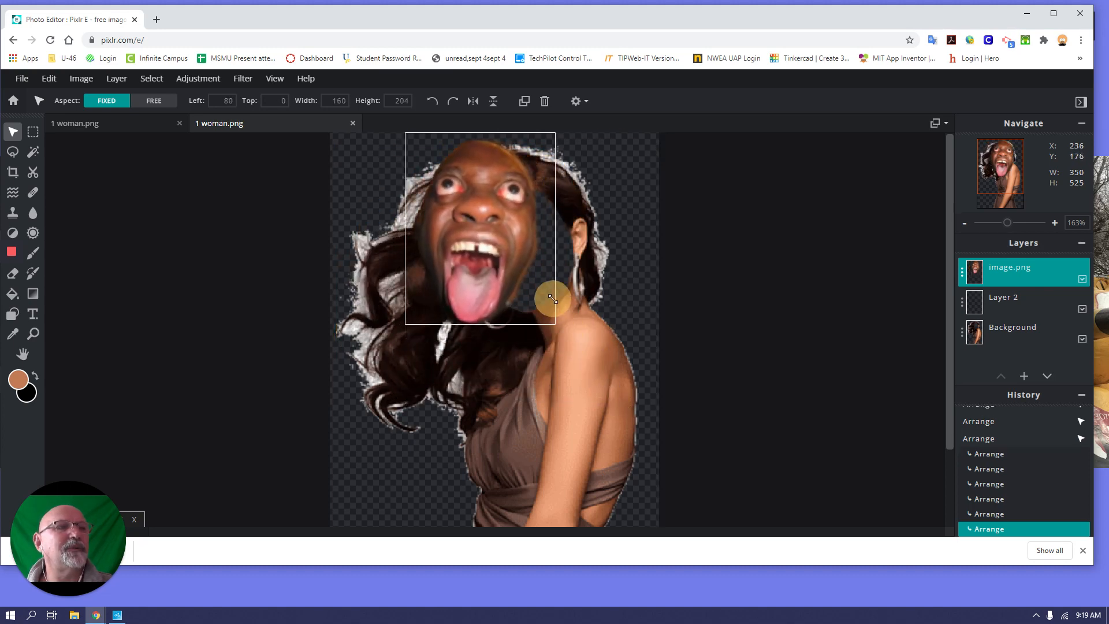
pyautogui.moveTo(484, 252); pyautogui.dragTo(517, 250)
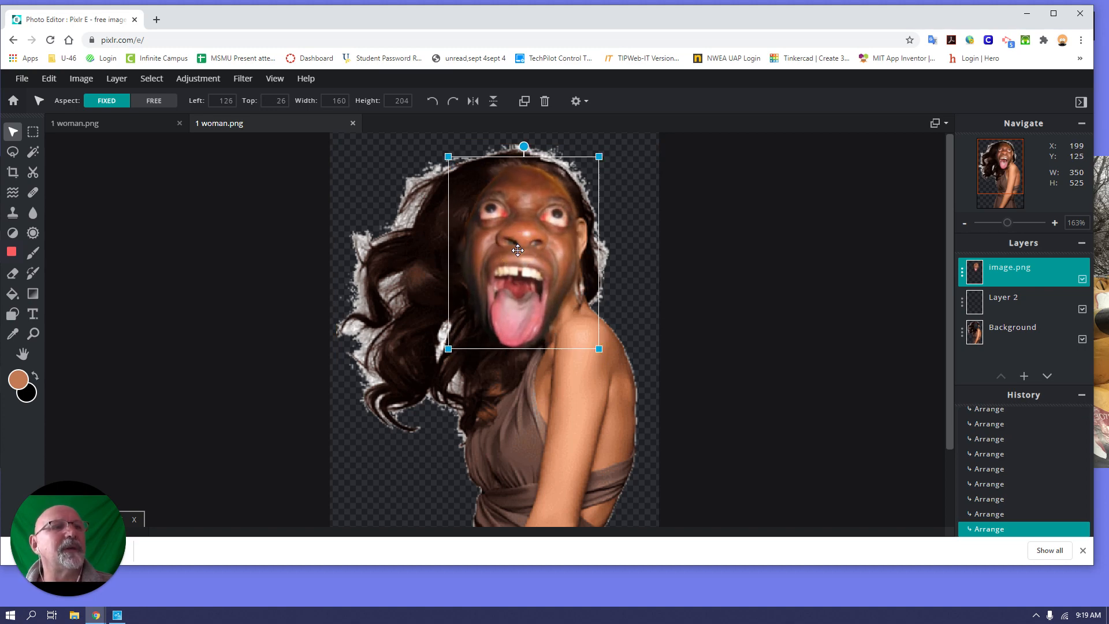
# - Free-transform the face layer to 224 × 185 and rotate it to 339.2°
pyautogui.click(51, 83)
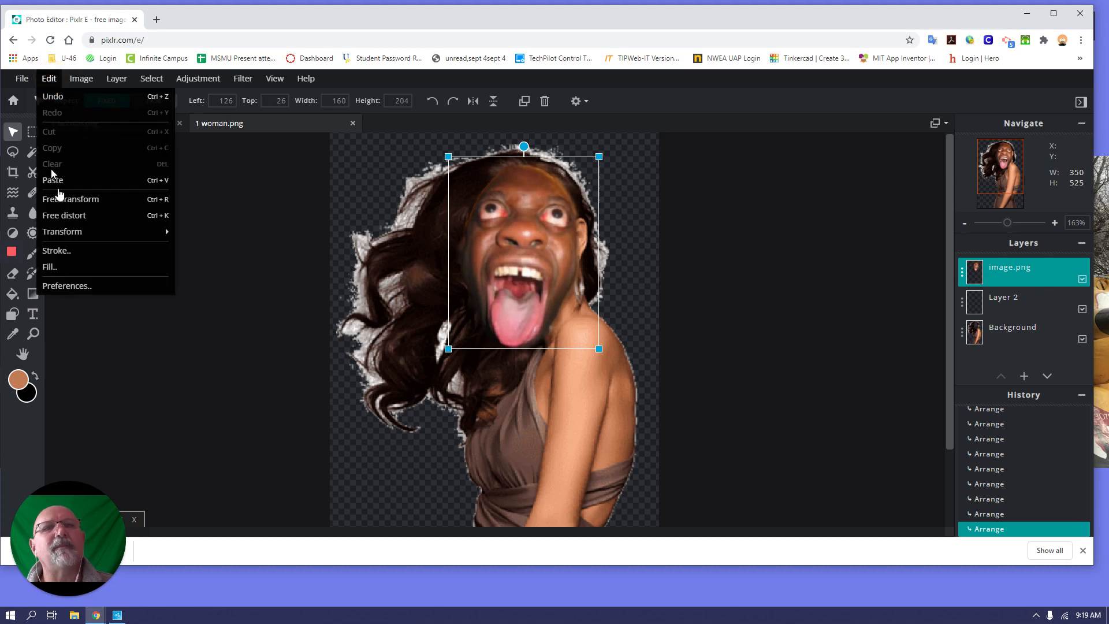
pyautogui.click(75, 197)
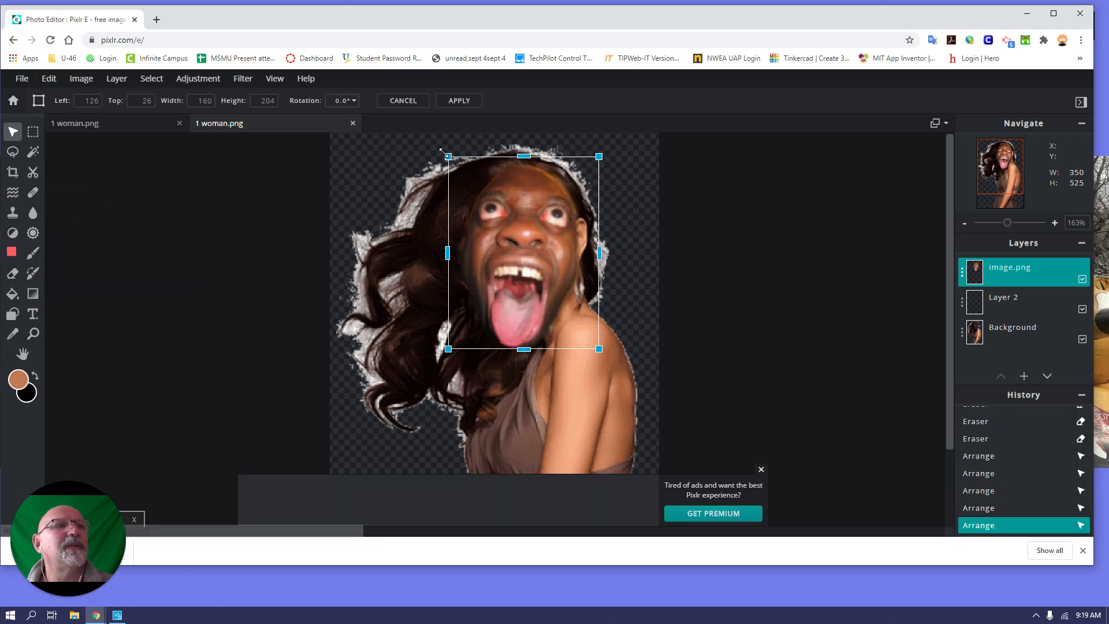
pyautogui.moveTo(443, 155); pyautogui.dragTo(387, 174)
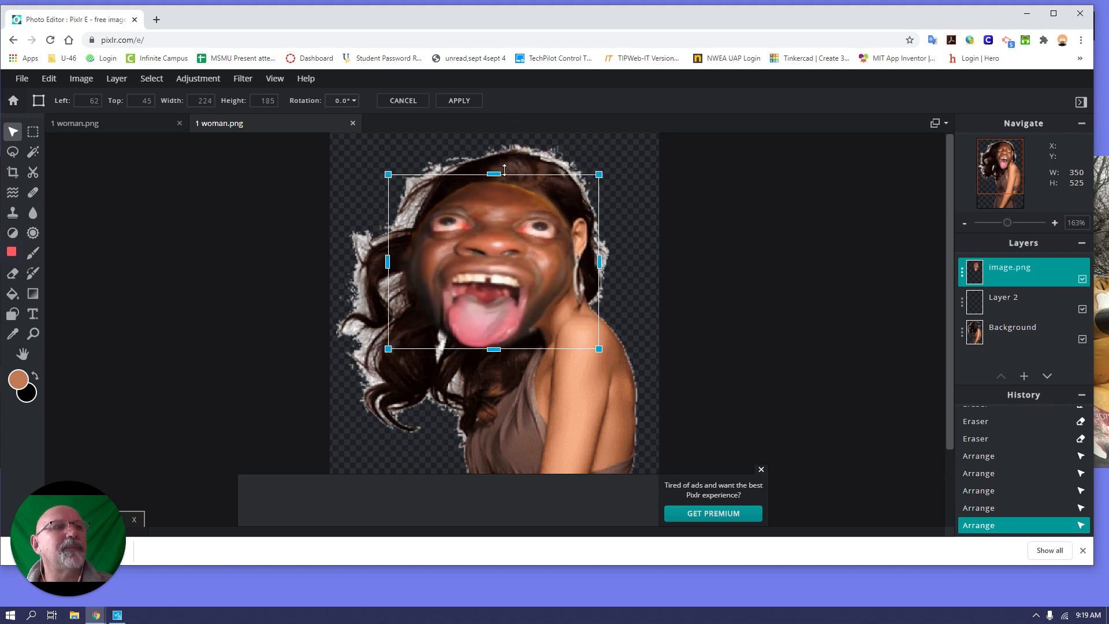
pyautogui.moveTo(543, 249); pyautogui.dragTo(556, 233)
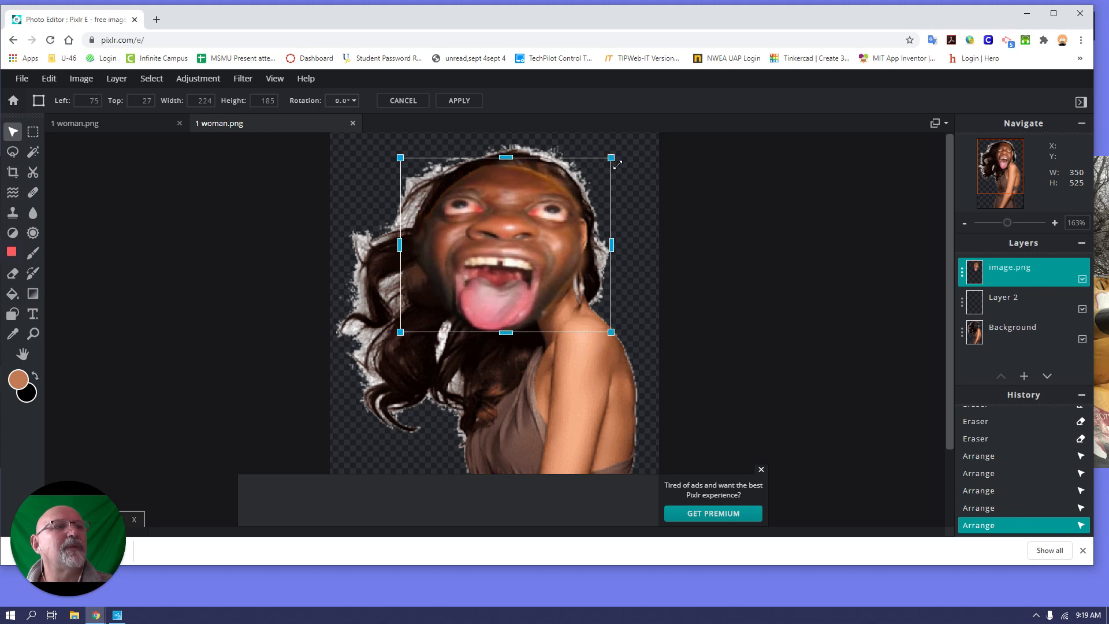
pyautogui.moveTo(616, 169); pyautogui.dragTo(570, 154)
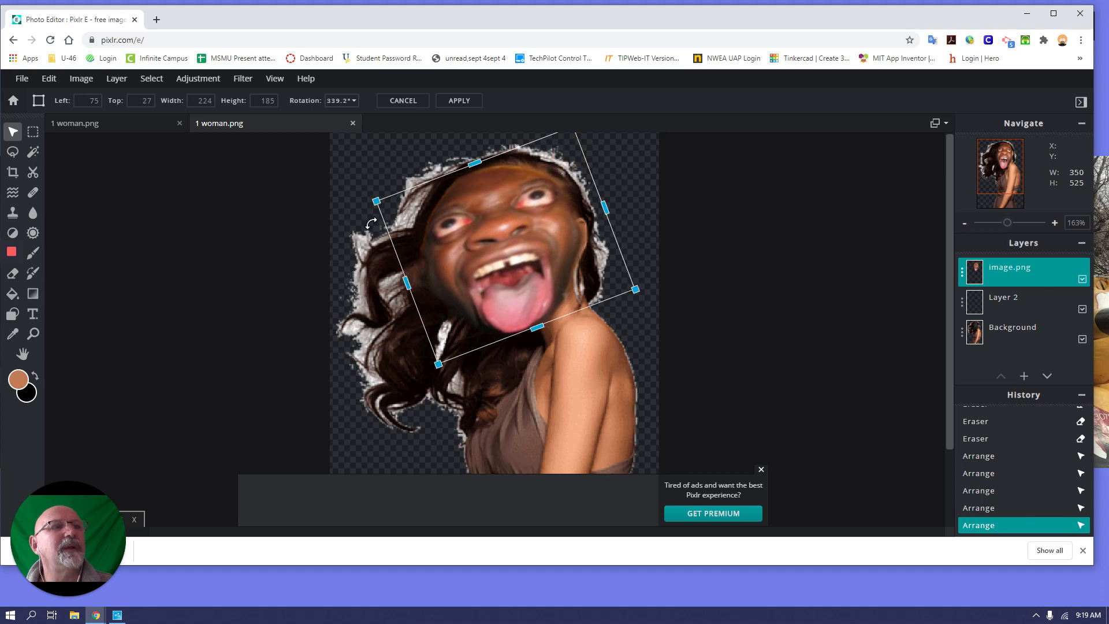
# - Resize the tilted face to 149 × 168, position it in the face opening at left 132, top 42, and apply the transform
pyautogui.moveTo(376, 201); pyautogui.dragTo(410, 200)
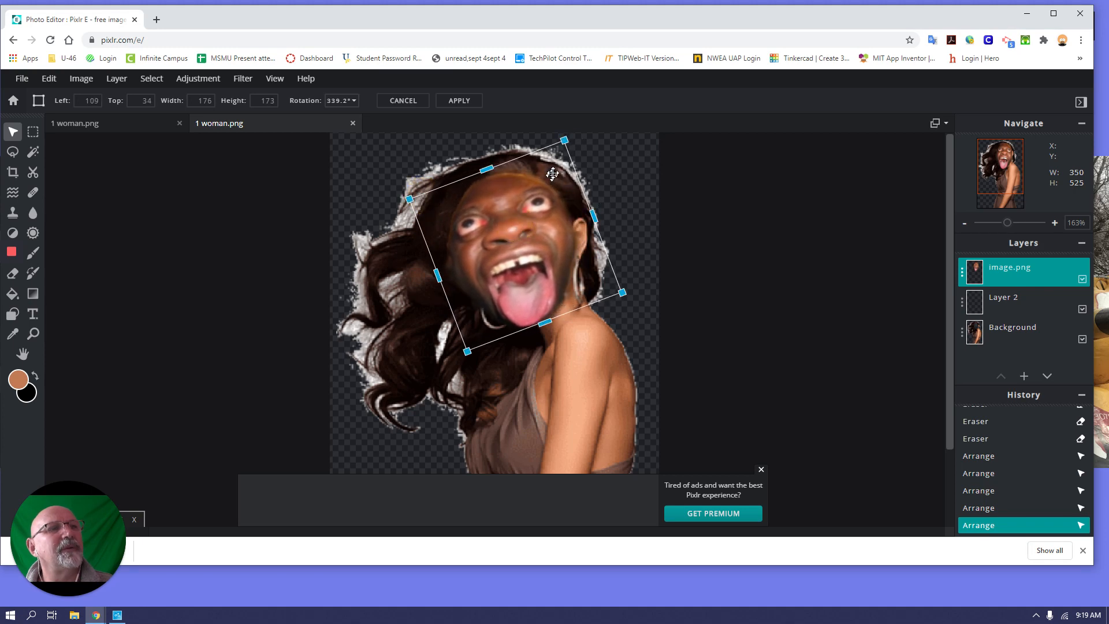
pyautogui.moveTo(566, 142)
pyautogui.mouseDown()
pyautogui.moveTo(550, 171)
pyautogui.moveTo(570, 165)
pyautogui.moveTo(569, 151)
pyautogui.mouseUp()
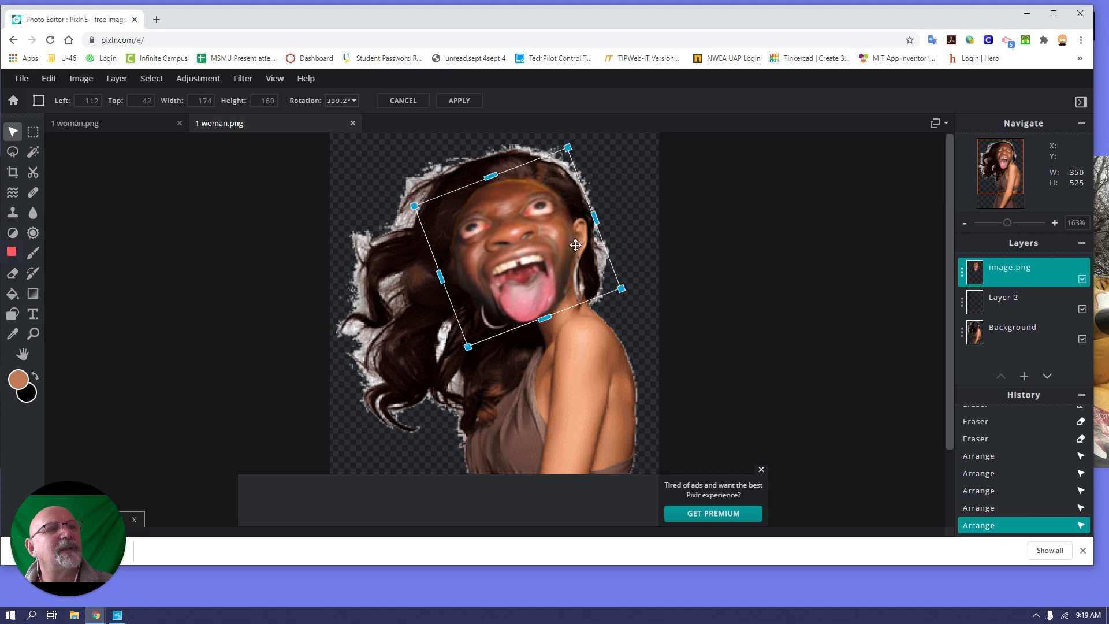
pyautogui.moveTo(617, 288)
pyautogui.mouseDown()
pyautogui.moveTo(607, 289)
pyautogui.moveTo(616, 298)
pyautogui.mouseUp()
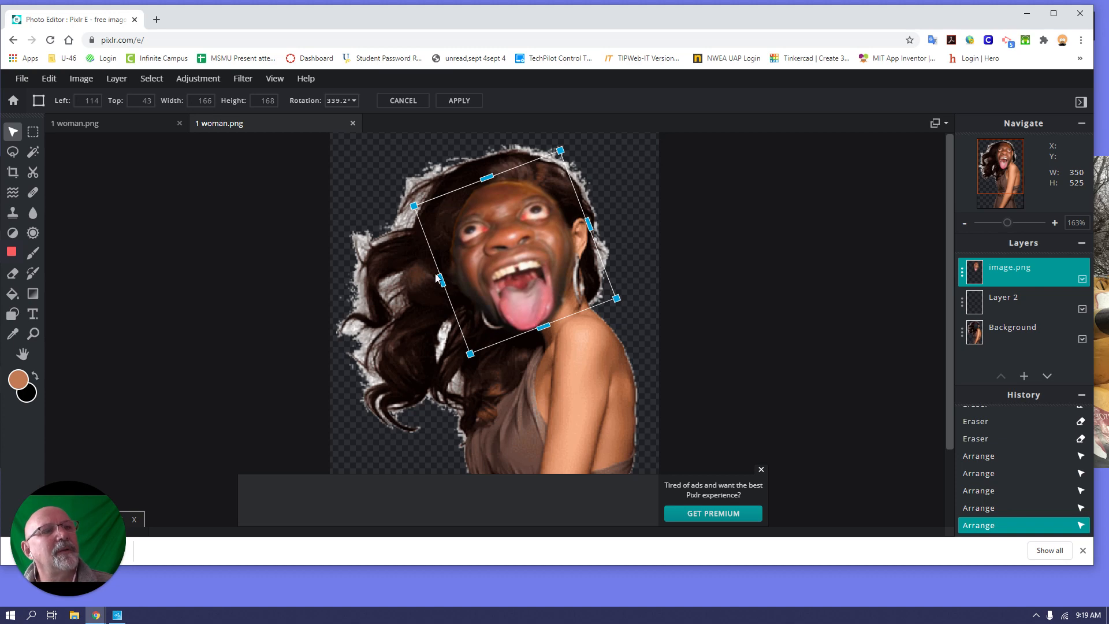
pyautogui.moveTo(443, 278); pyautogui.dragTo(457, 274)
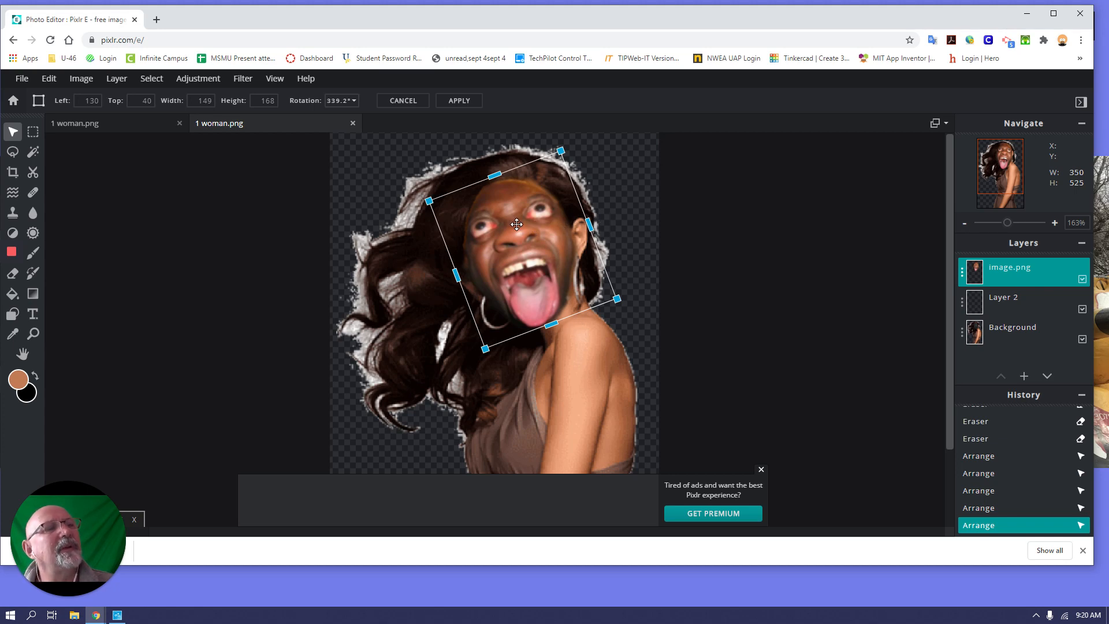
pyautogui.moveTo(516, 225); pyautogui.dragTo(519, 226)
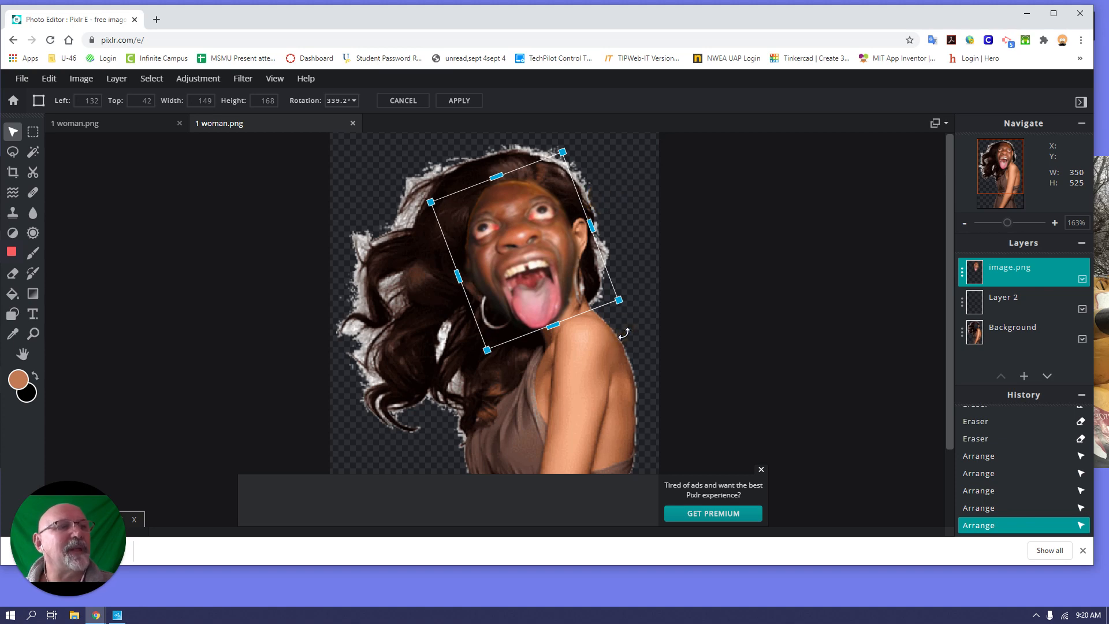
pyautogui.rightClick(958, 277)
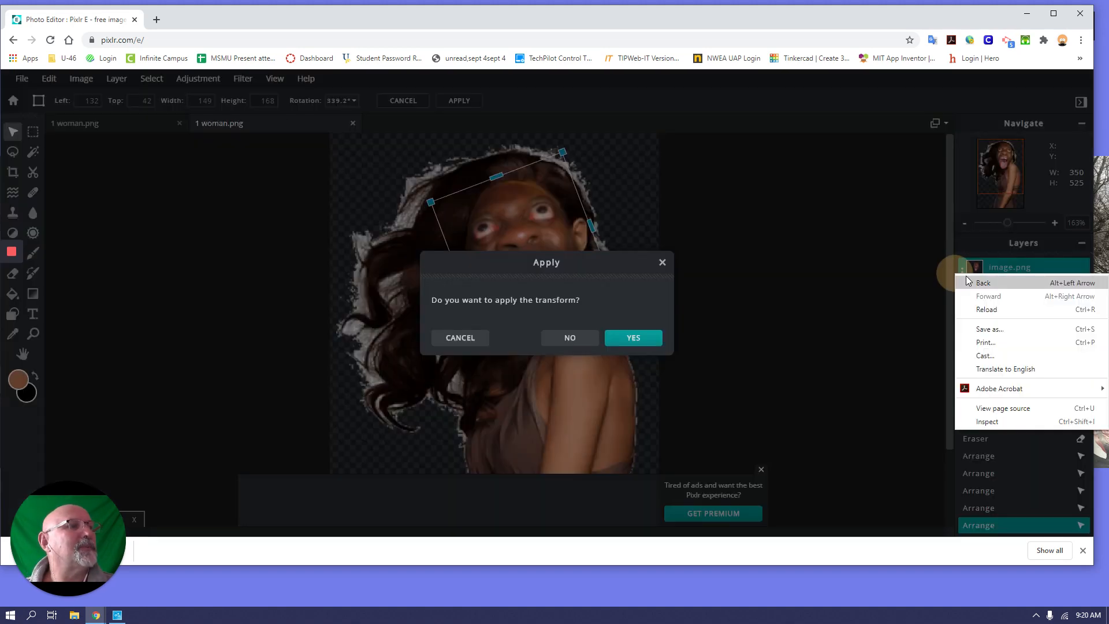
pyautogui.click(626, 339)
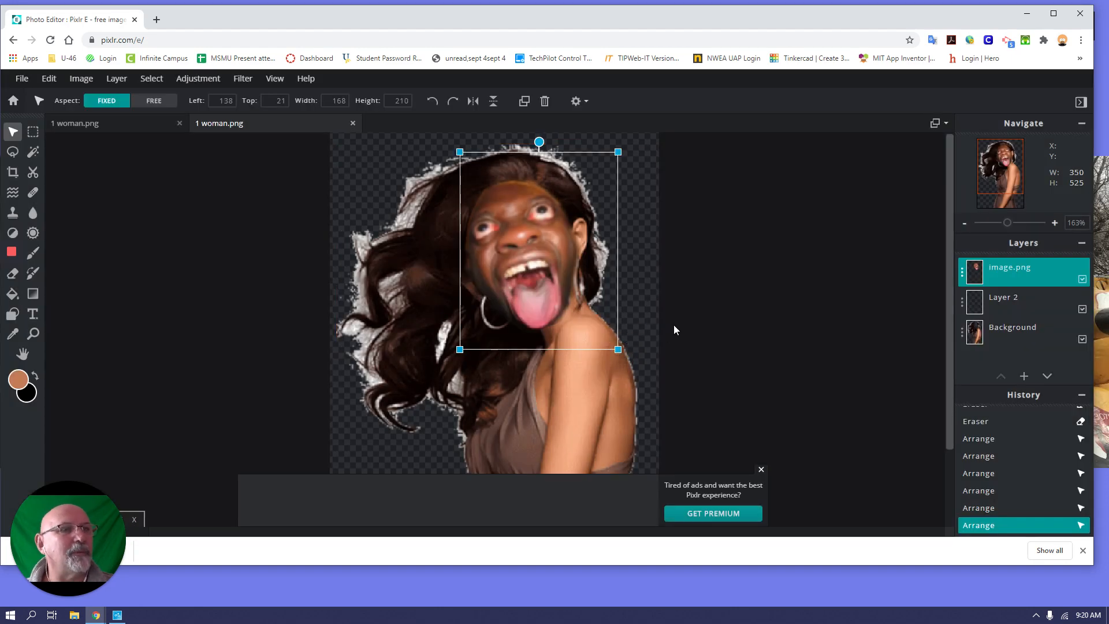
# - Merge all layers into a single Background layer and unlock it
pyautogui.click(963, 271)
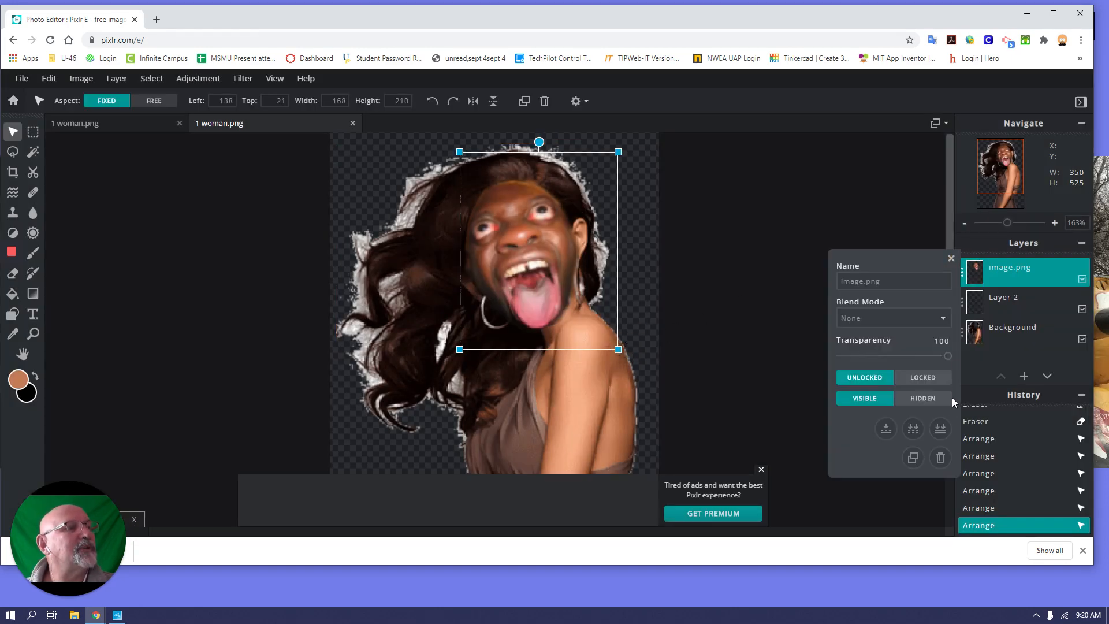
pyautogui.click(940, 431)
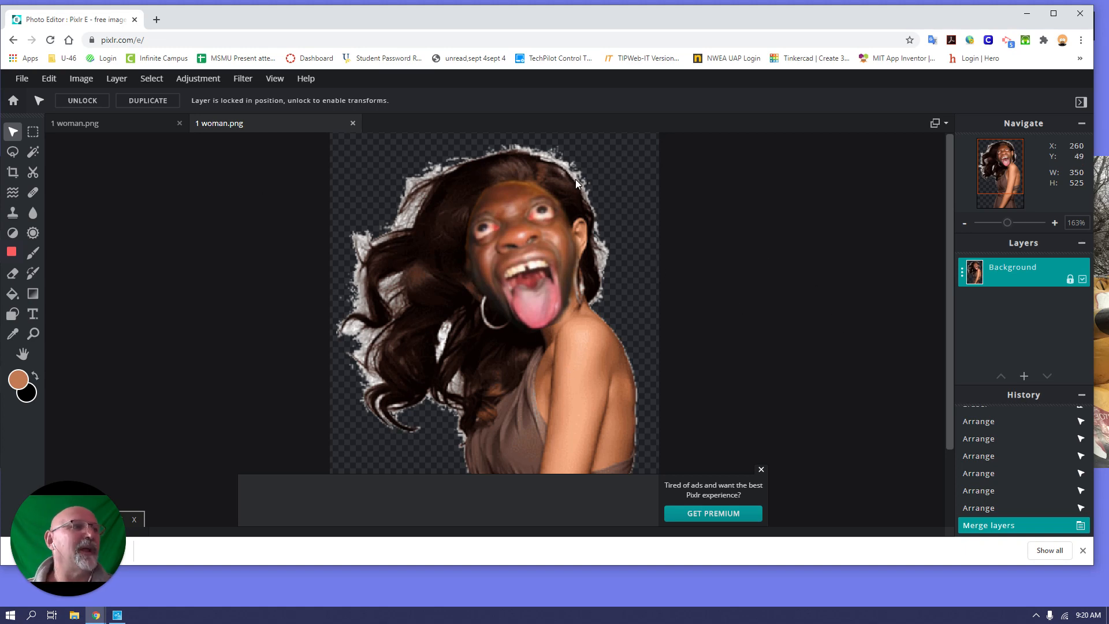
pyautogui.click(1069, 280)
# - Add 1-smoke.jpg as an image layer and place it beneath the merged Background layer
pyautogui.click(1023, 376)
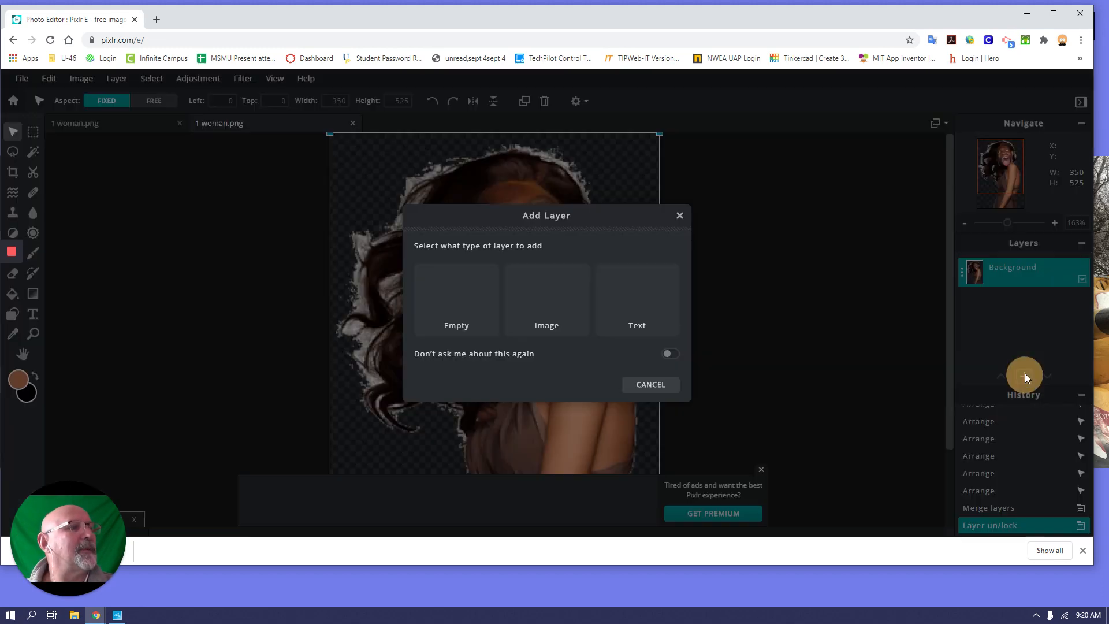
pyautogui.click(546, 308)
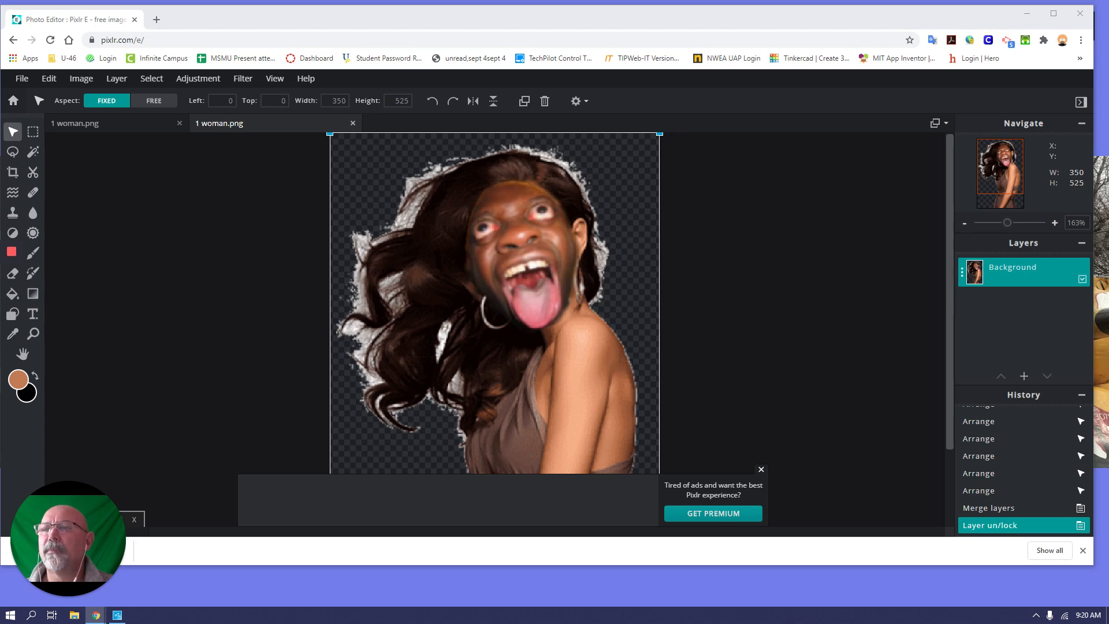
pyautogui.click(663, 529)
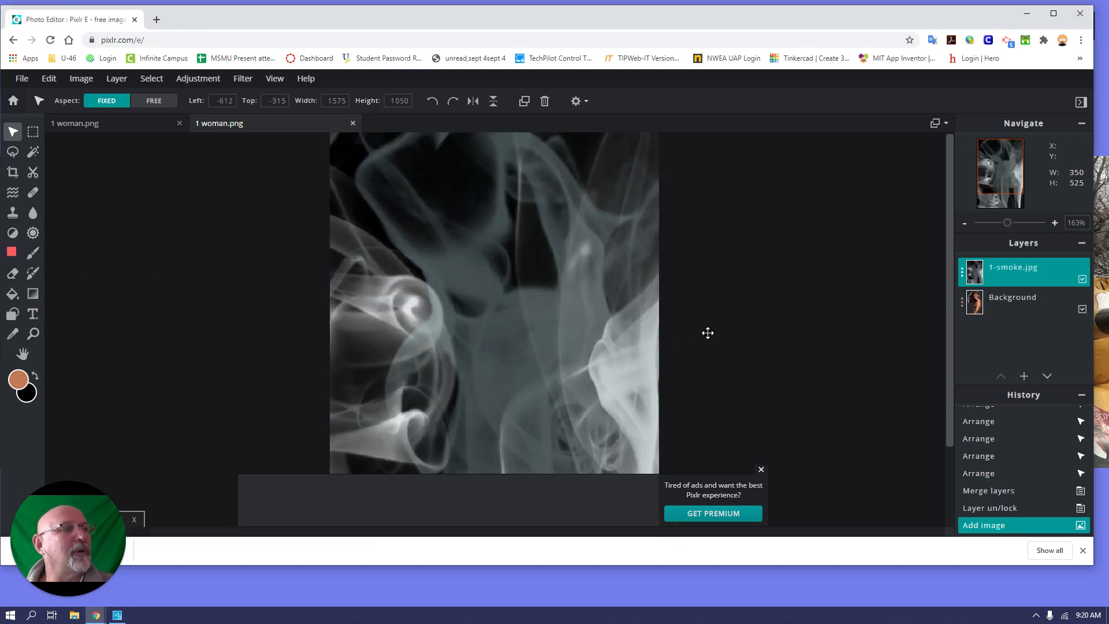
pyautogui.moveTo(1013, 273); pyautogui.dragTo(1014, 307)
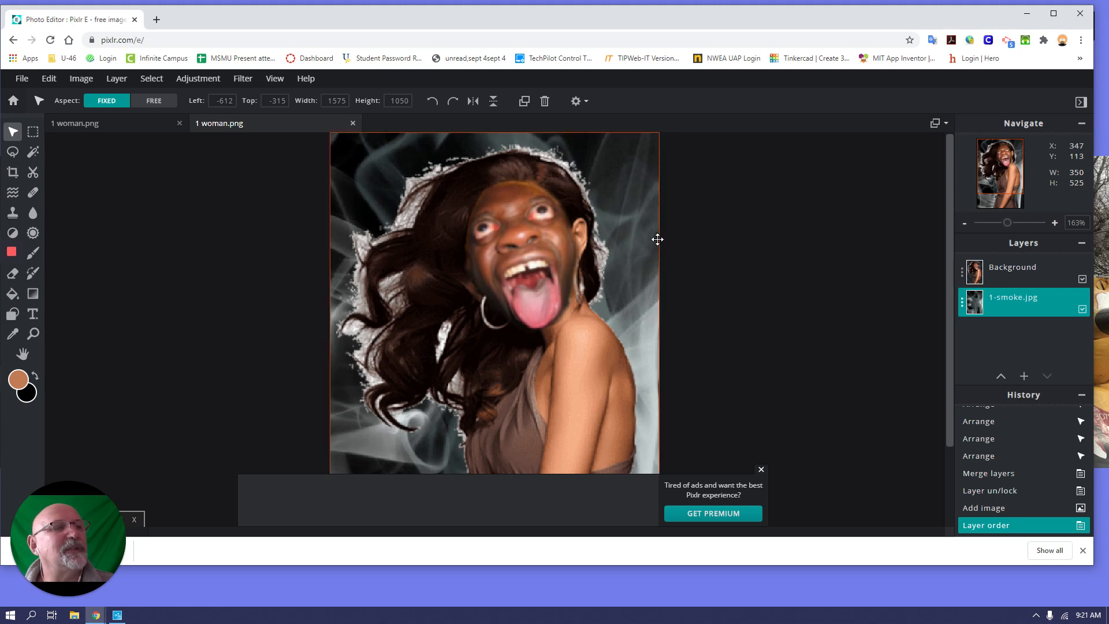
# - Apply Levels to the smoke layer with the input black point at 30 and the midtone at 0.5
pyautogui.click(193, 78)
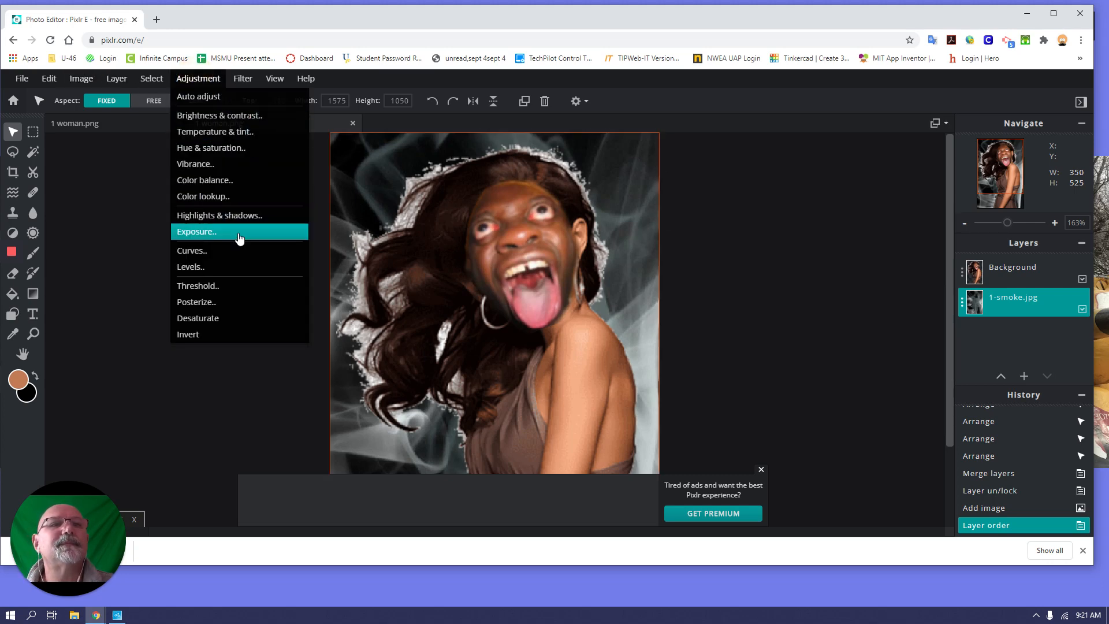
pyautogui.click(238, 266)
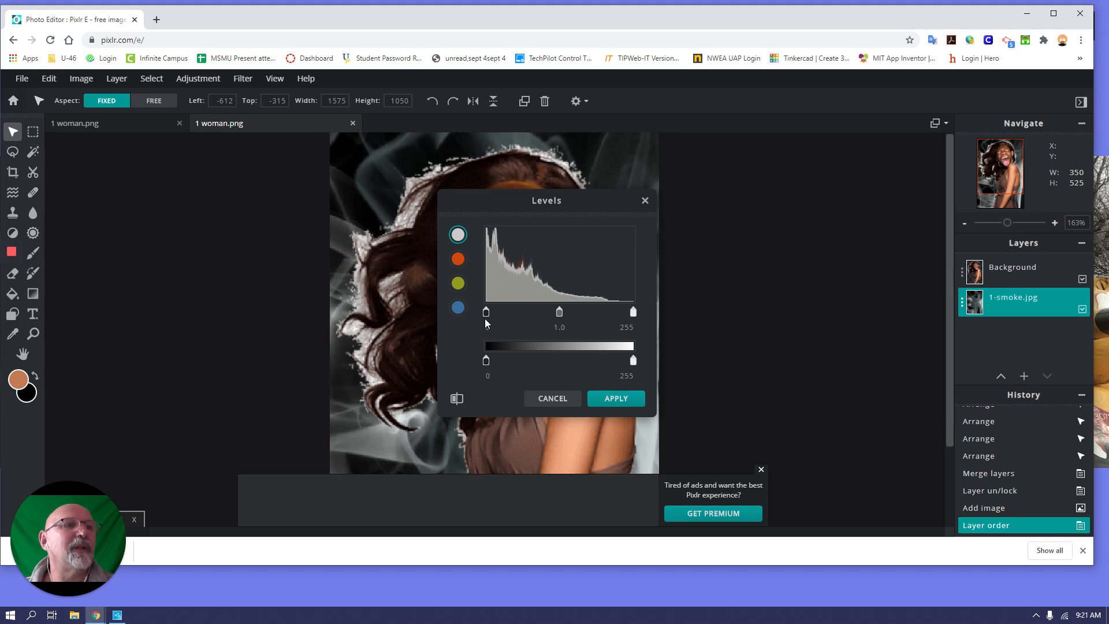
pyautogui.moveTo(486, 315)
pyautogui.mouseDown()
pyautogui.moveTo(523, 310)
pyautogui.moveTo(503, 312)
pyautogui.mouseUp()
pyautogui.moveTo(571, 312); pyautogui.dragTo(550, 312)
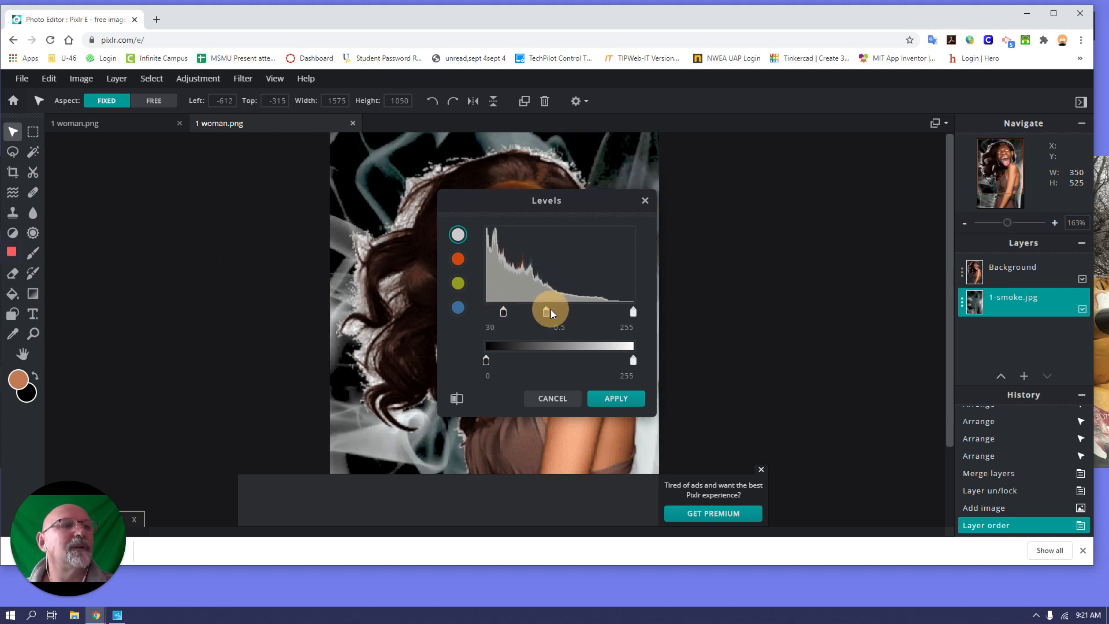
pyautogui.click(614, 400)
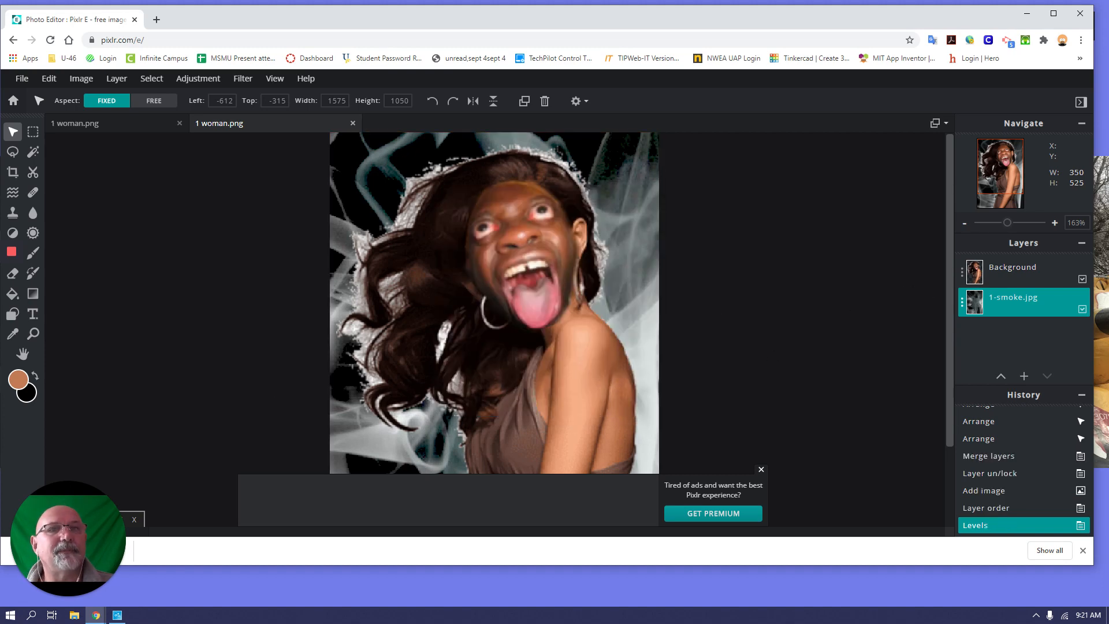
pyautogui.moveTo(16, 256)
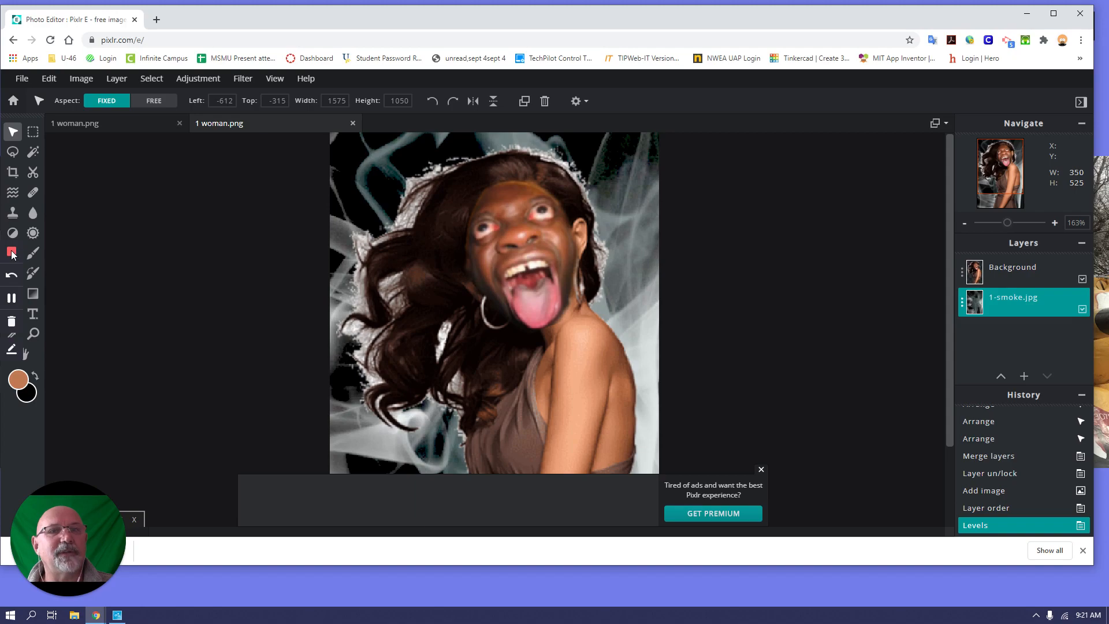